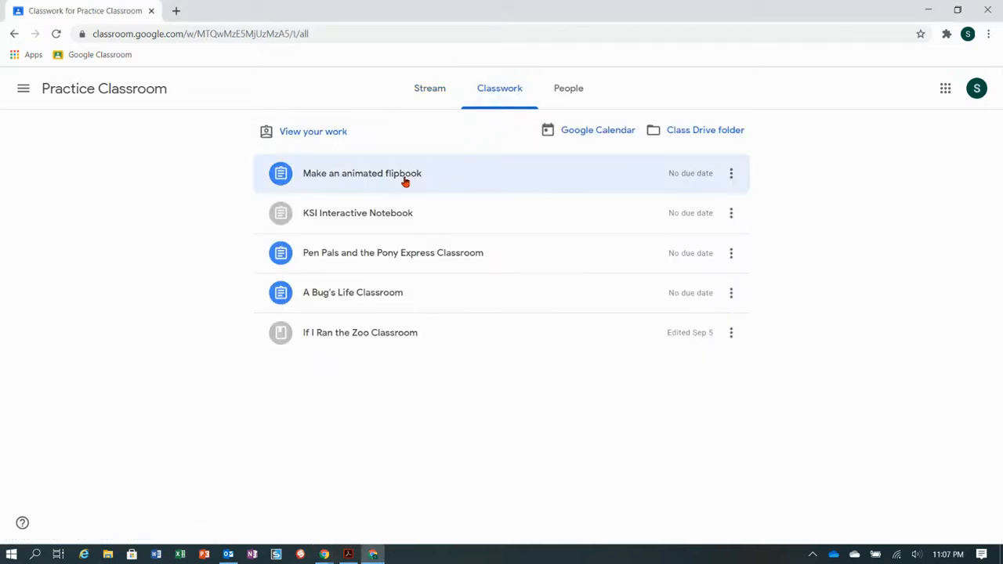
Open the "Make an animated flipbook" assignment, create a new Google Slides file for it, and open that presentation
{"action": "left_click", "coordinate": [405, 180]}
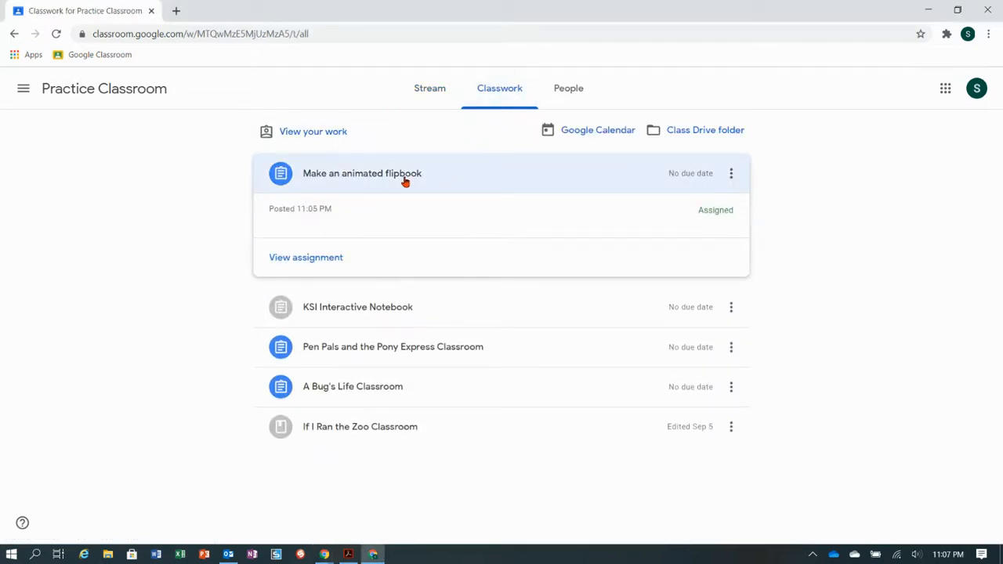
{"action": "left_click", "coordinate": [329, 259]}
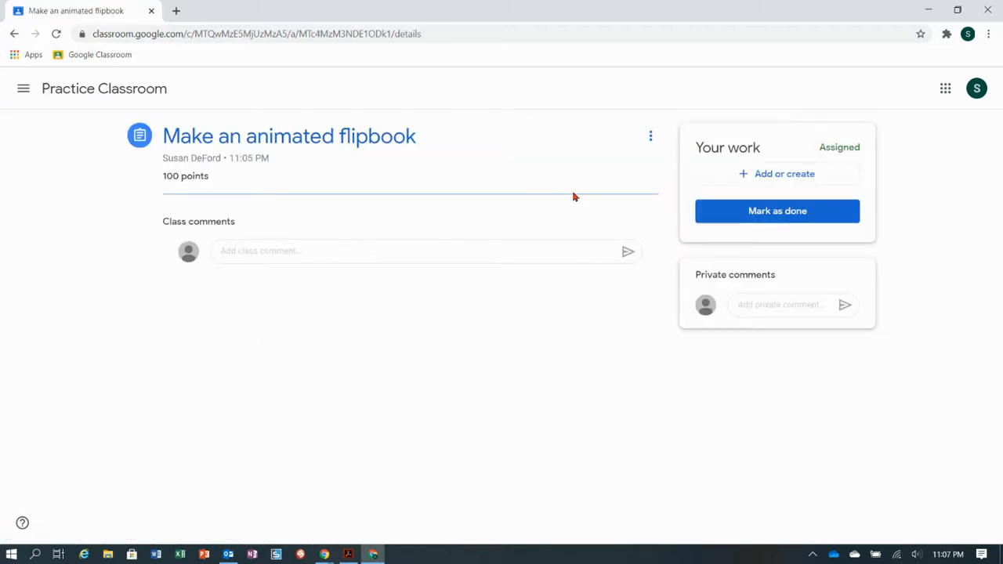
{"action": "left_click", "coordinate": [781, 174]}
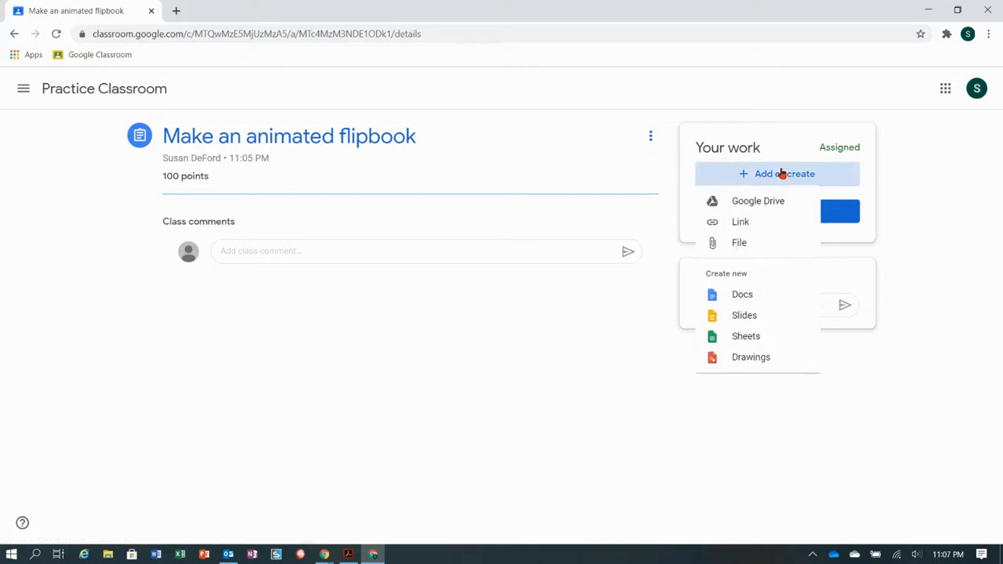
{"action": "left_click", "coordinate": [746, 316]}
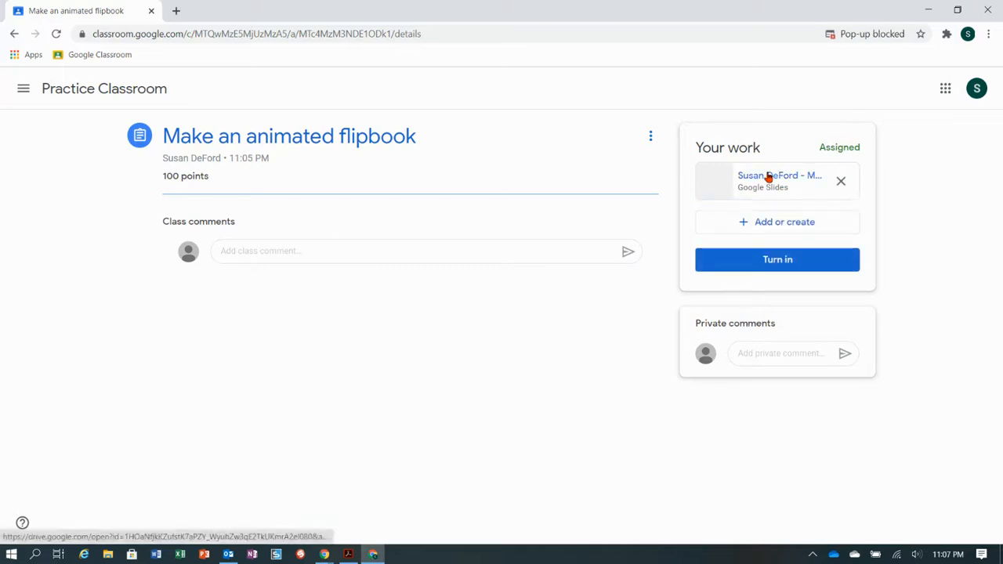
{"action": "left_click", "coordinate": [768, 177]}
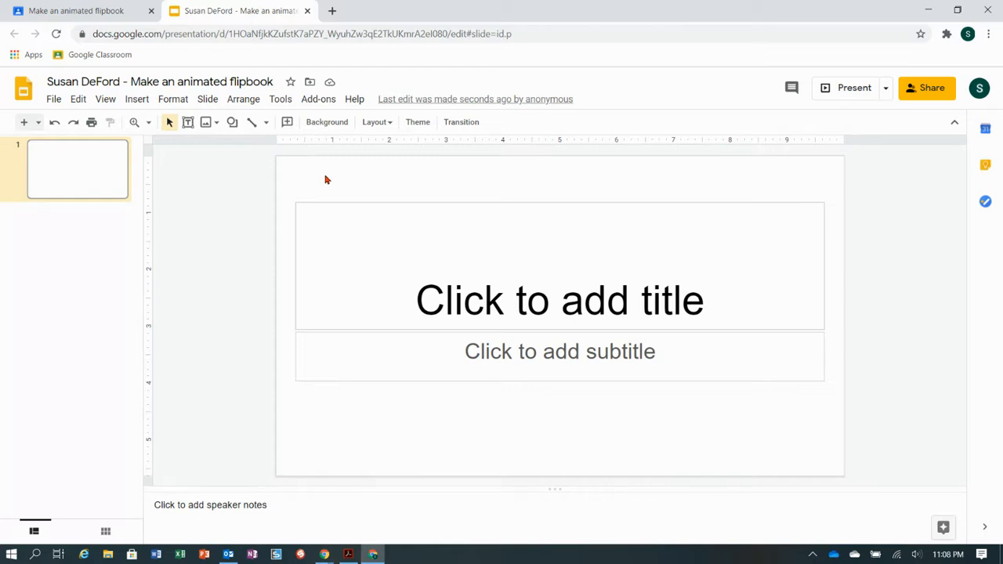
Delete the title and subtitle placeholders and set the blue-lined, red-margin notebook page from a "lined paper" image search as the slide background
{"action": "left_click_drag", "start_coordinate": [315, 179], "coordinate": [774, 427]}
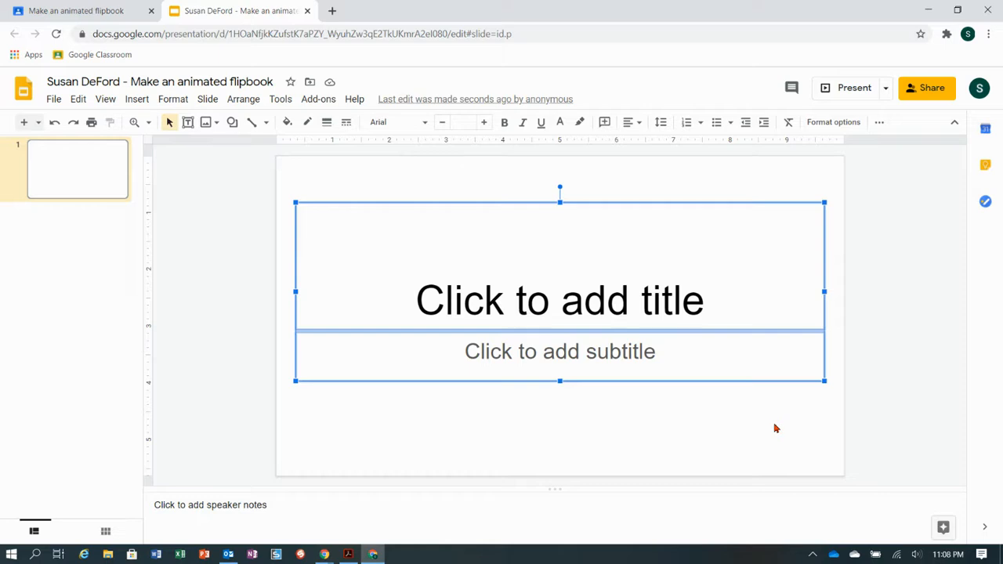
{"action": "key", "text": "Delete"}
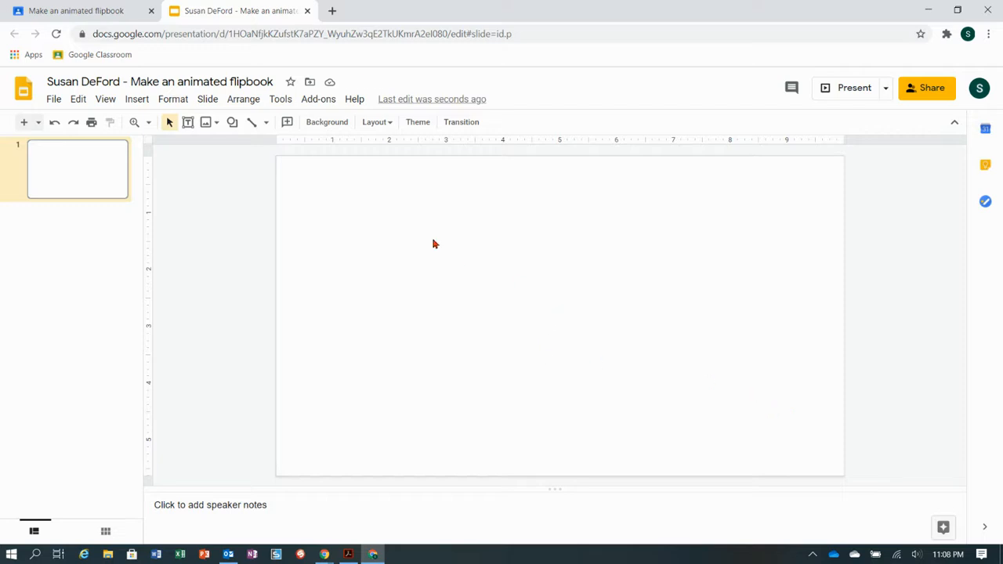
{"action": "left_click", "coordinate": [325, 126]}
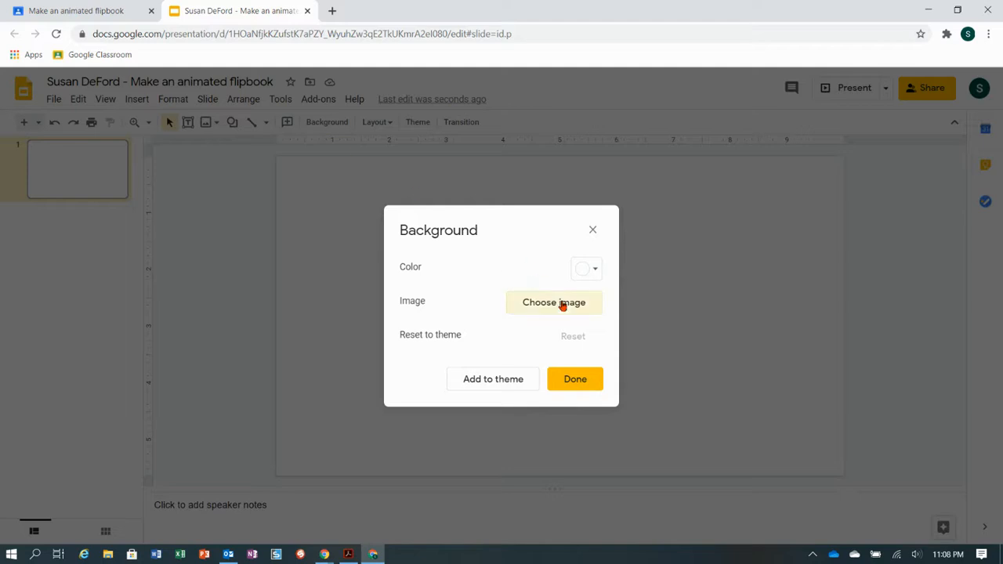
{"action": "left_click", "coordinate": [562, 306]}
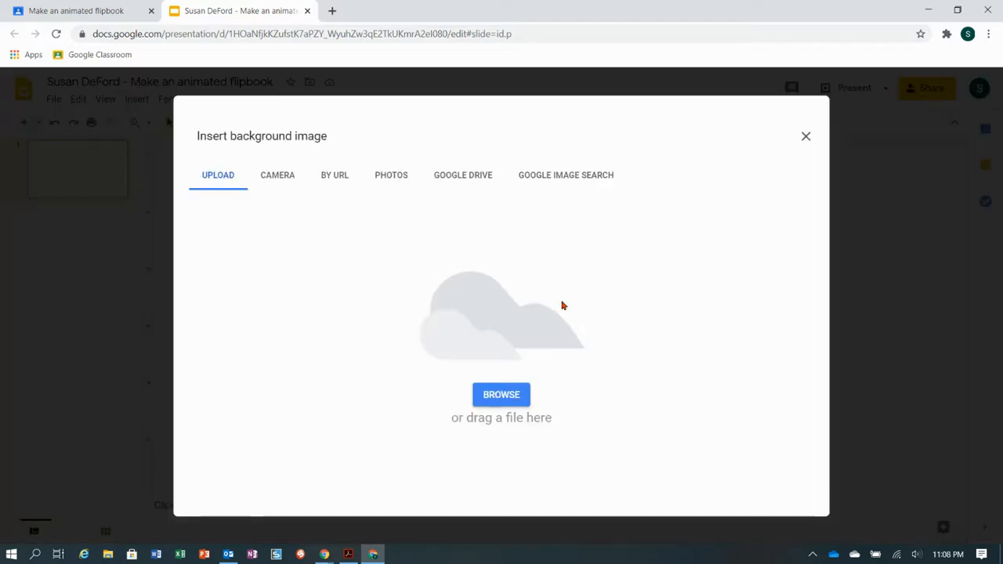
{"action": "left_click", "coordinate": [567, 179]}
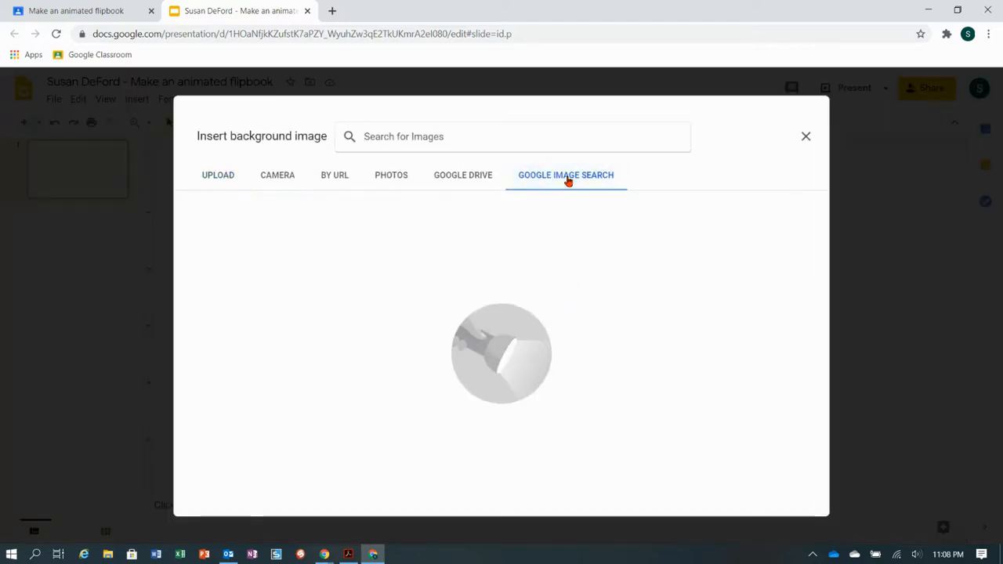
{"action": "type", "text": "lined paper"}
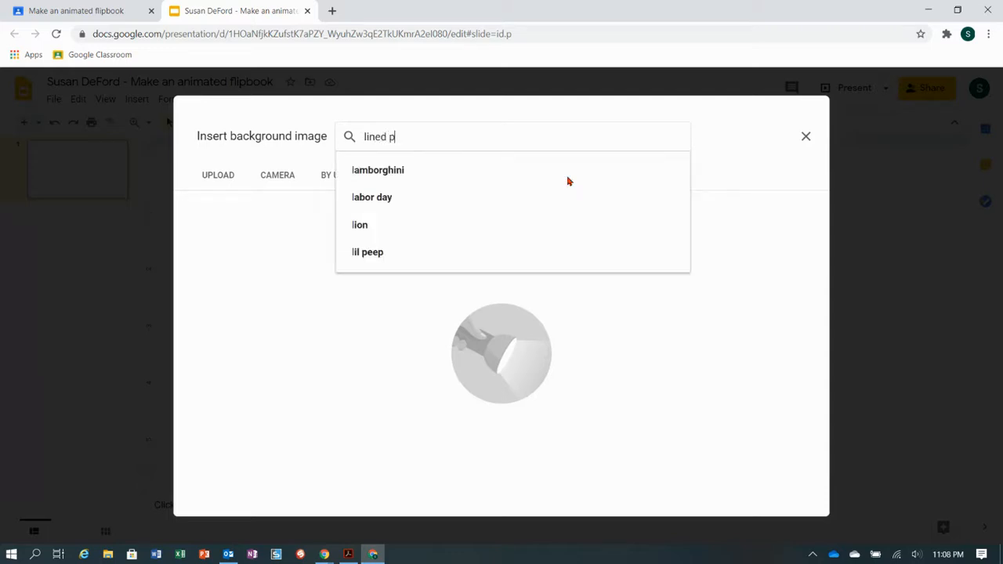
{"action": "key", "text": "Return"}
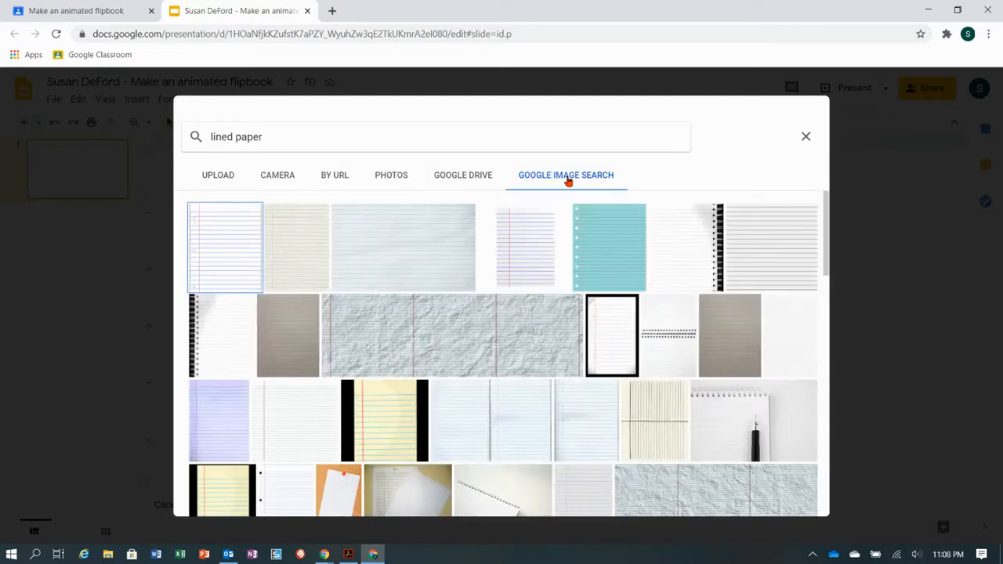
{"action": "left_click", "coordinate": [239, 240]}
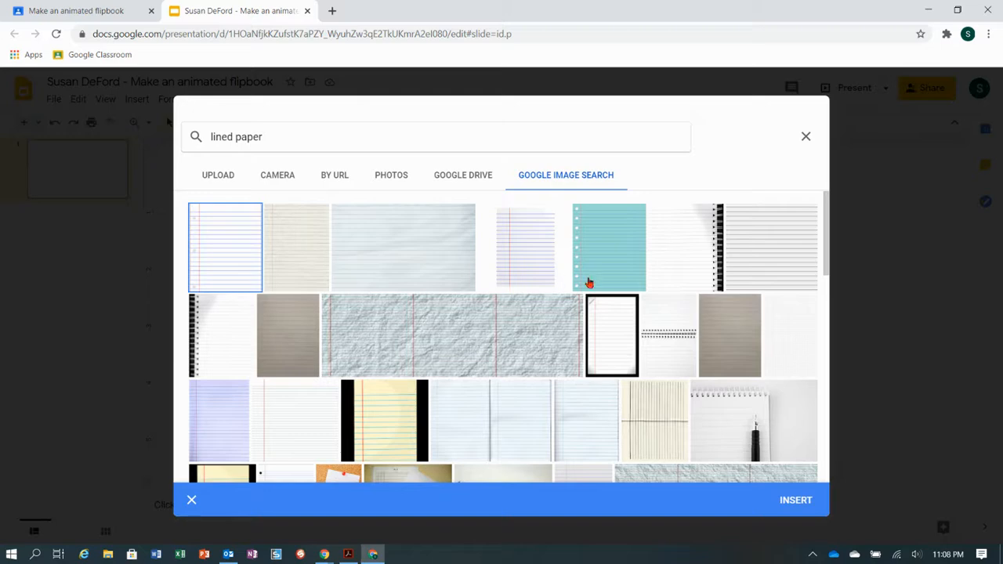
{"action": "left_click", "coordinate": [796, 502]}
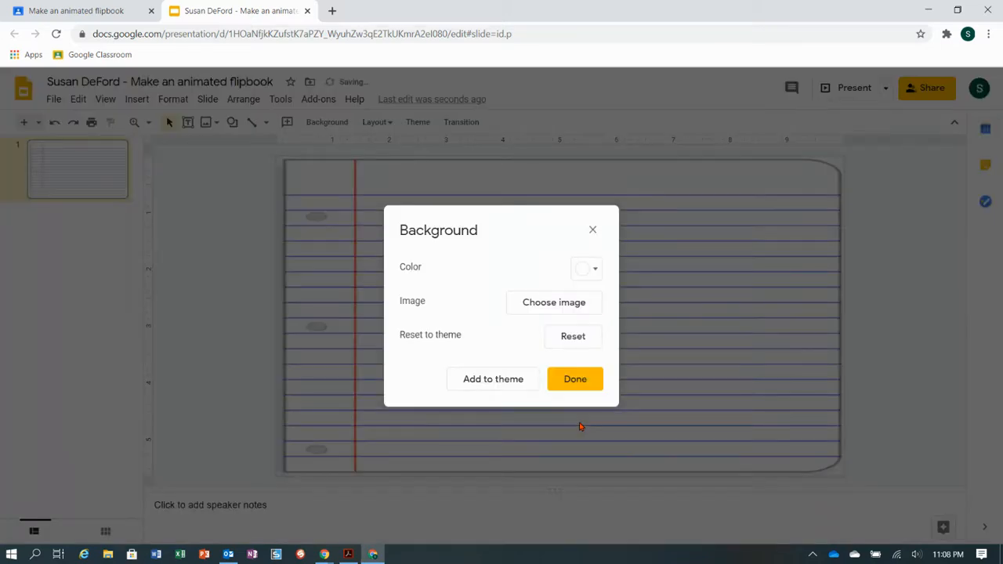
{"action": "left_click", "coordinate": [574, 382]}
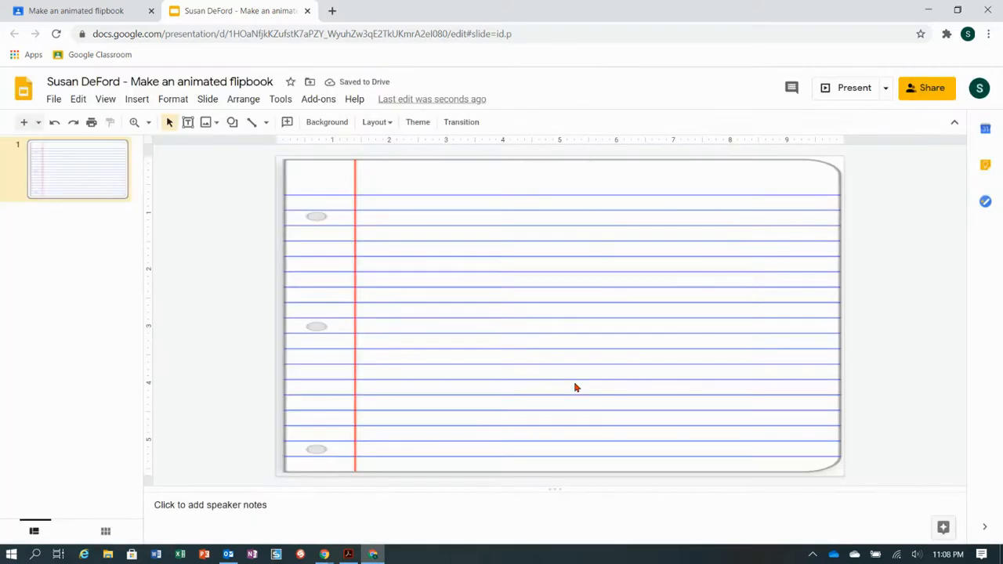
Insert the cartoon pencil from a "pencil" web image search, shrink it to about 3 inches wide and place its tip beside the red margin
{"action": "left_click", "coordinate": [146, 103]}
{"action": "mouse_move", "coordinate": [157, 130]}
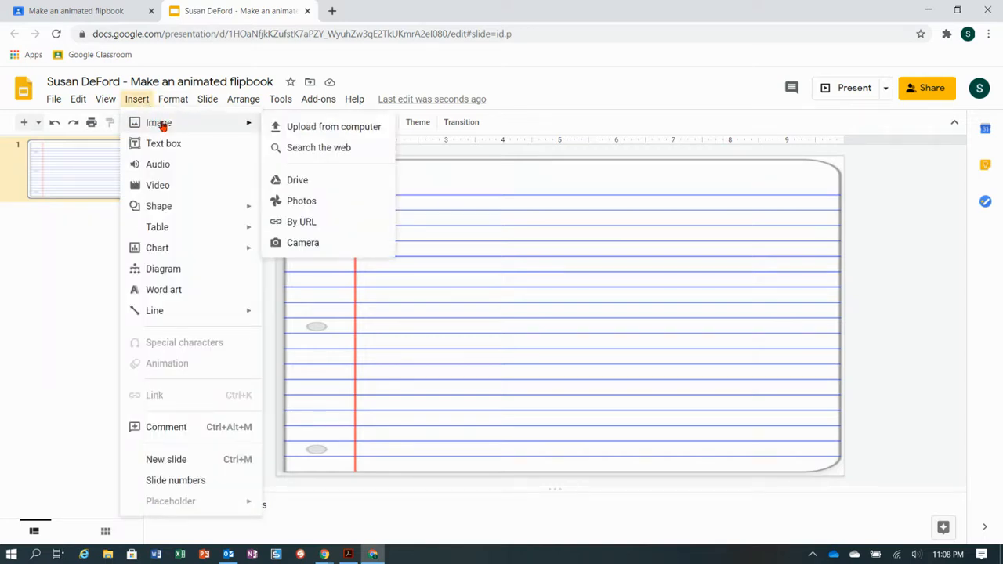
{"action": "left_click", "coordinate": [296, 149]}
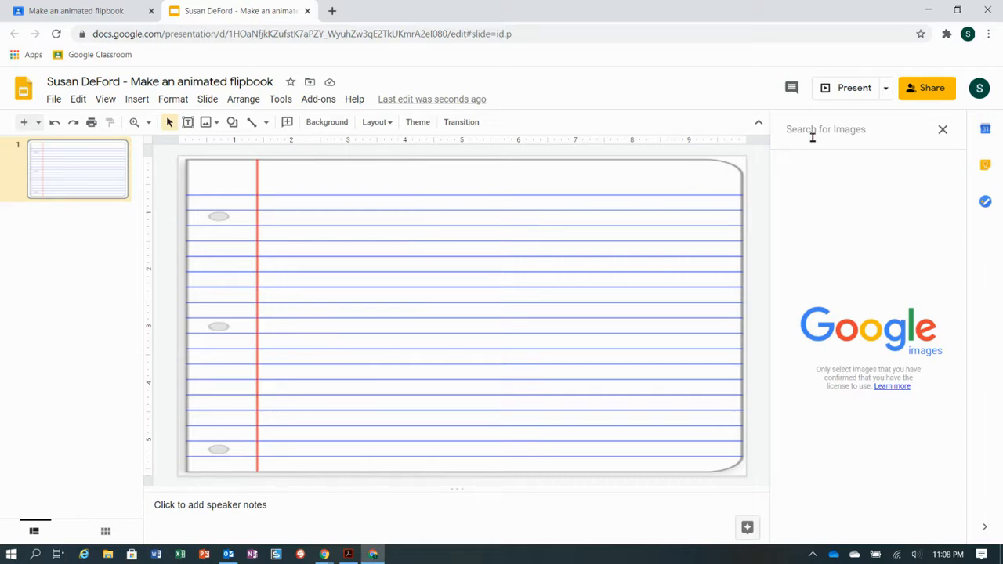
{"action": "type", "text": "pencil"}
{"action": "key", "text": "Return"}
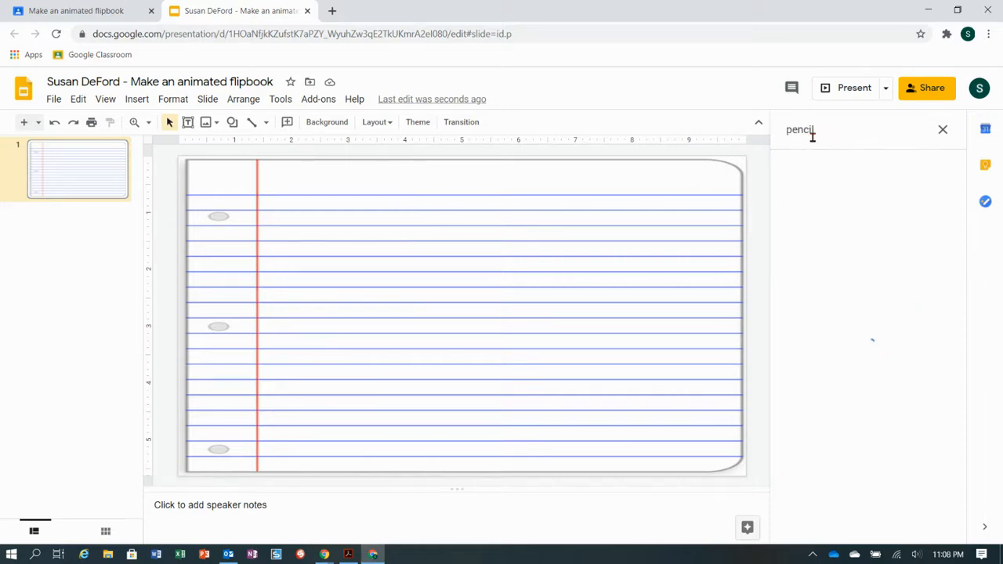
{"action": "scroll", "coordinate": [885, 243], "scroll_direction": "down", "scroll_amount": 5}
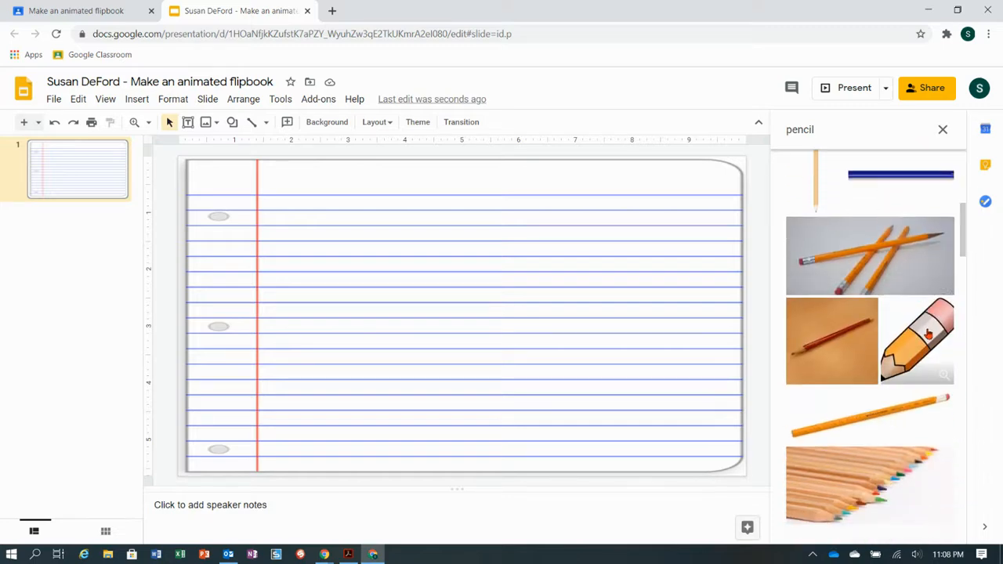
{"action": "left_click", "coordinate": [927, 335]}
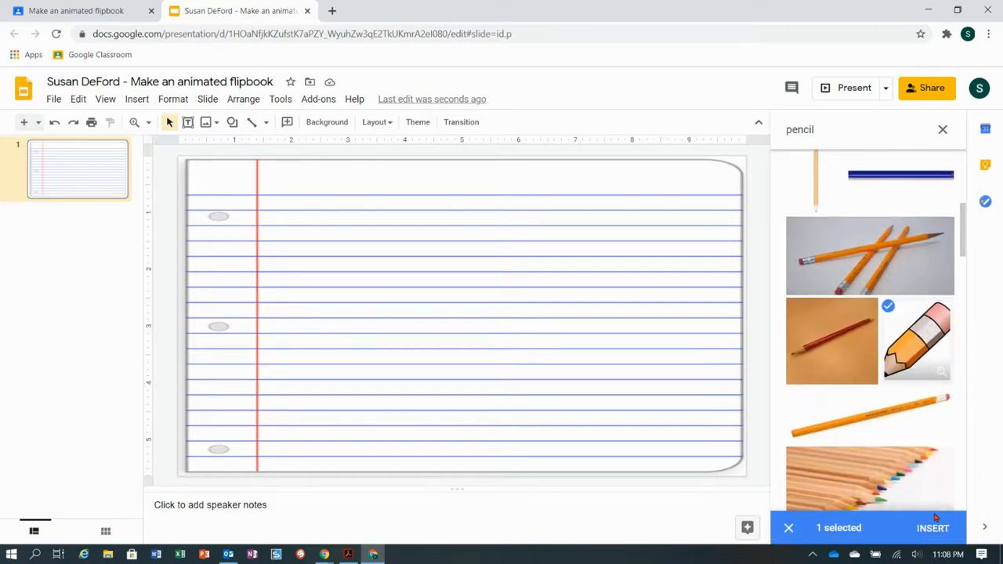
{"action": "left_click", "coordinate": [933, 528]}
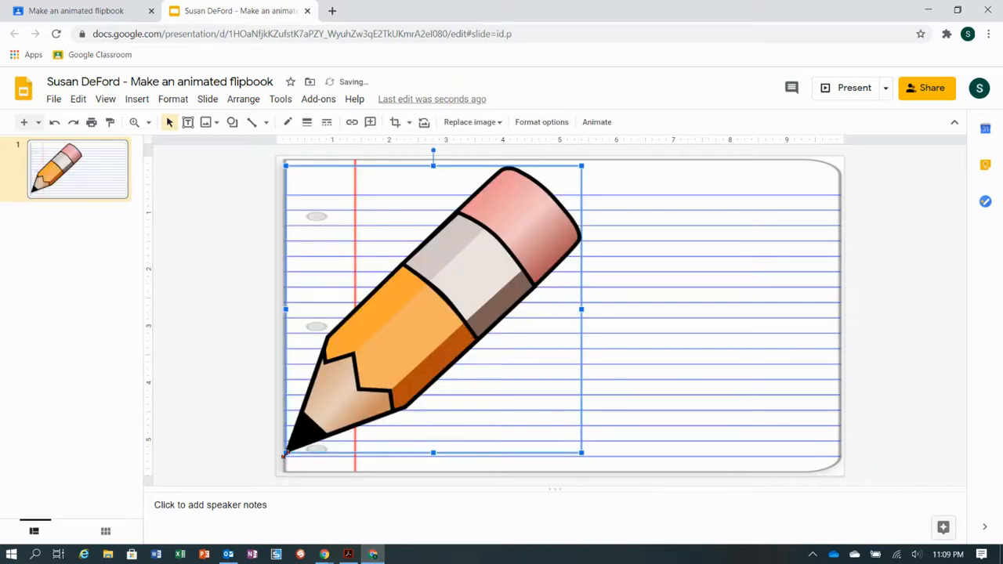
{"action": "left_click_drag", "start_coordinate": [285, 454], "coordinate": [407, 337]}
{"action": "left_click_drag", "start_coordinate": [478, 273], "coordinate": [441, 268]}
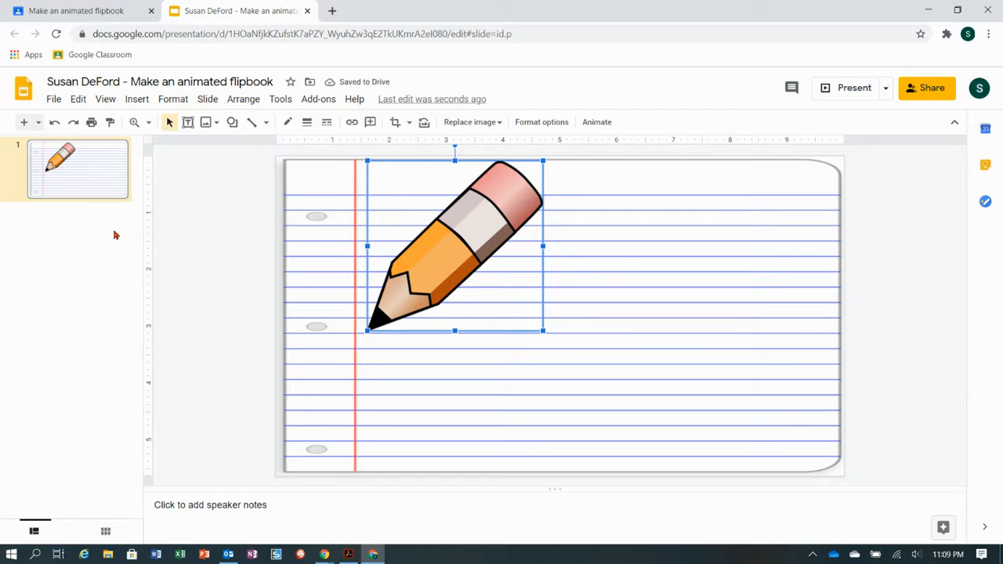
Duplicate the first slide, keeping a single copy, and shift the pencil on that copy about half an inch to the right
{"action": "left_click", "coordinate": [90, 180]}
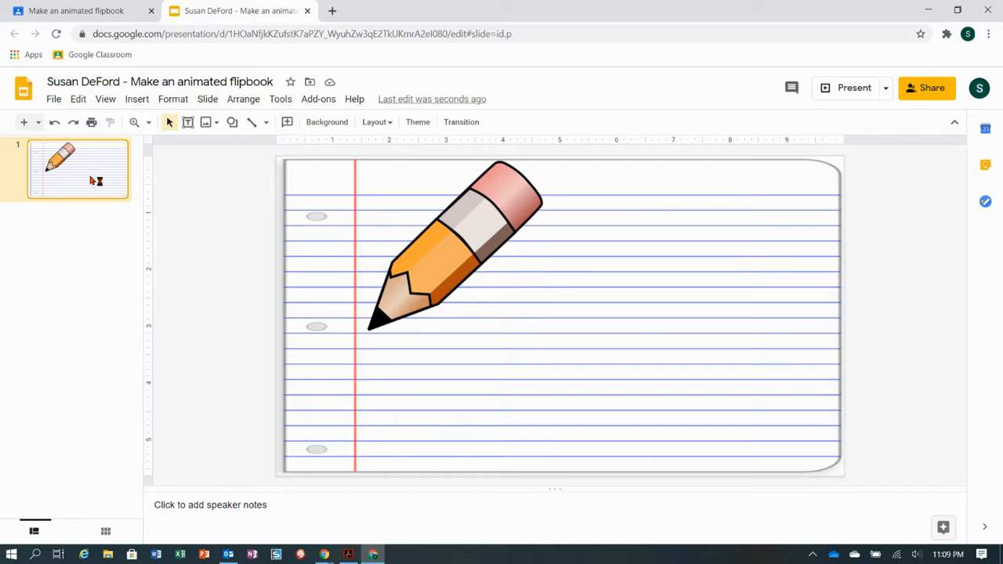
{"action": "key", "text": "ctrl+d"}
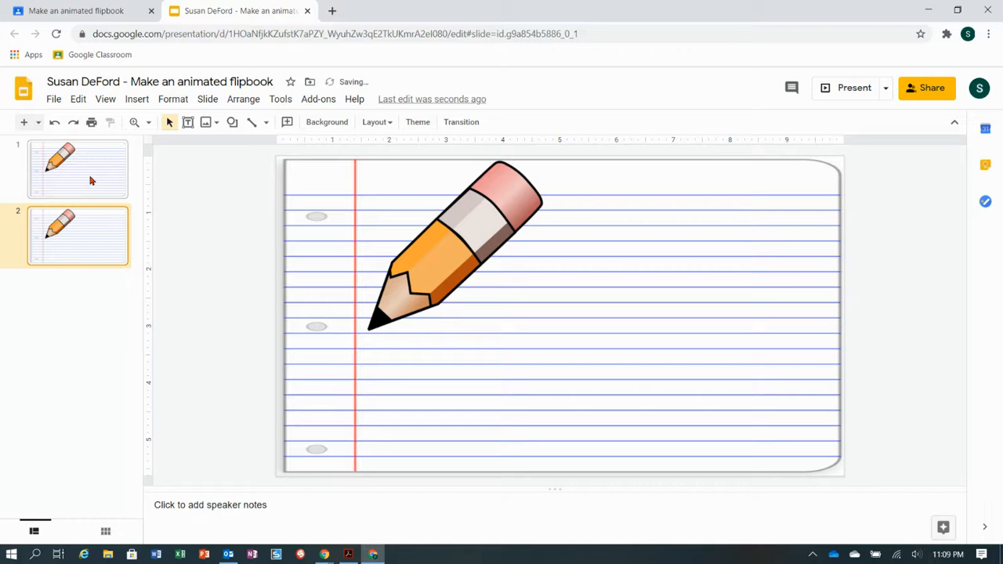
{"action": "key", "text": "ctrl+d"}
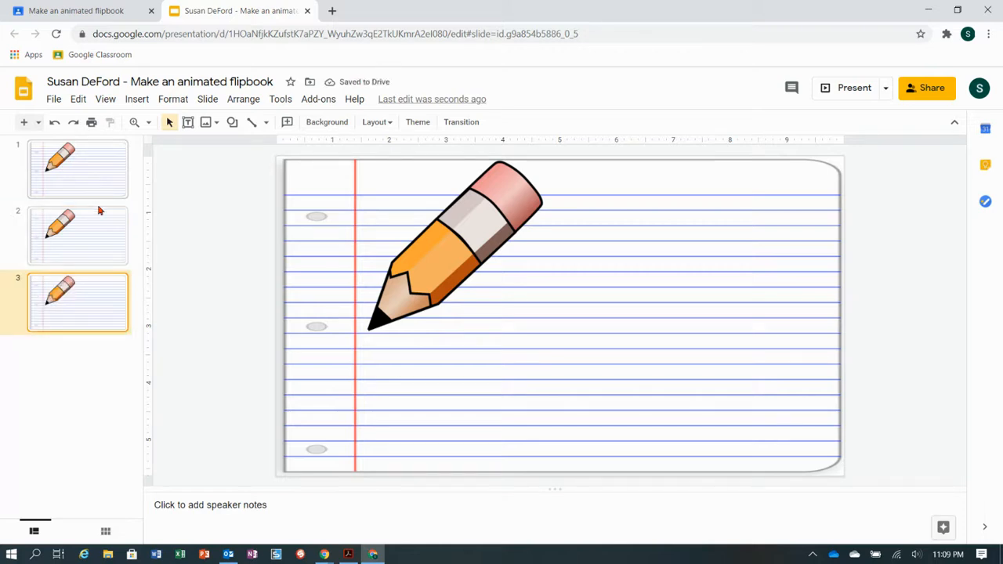
{"action": "key", "text": "Delete"}
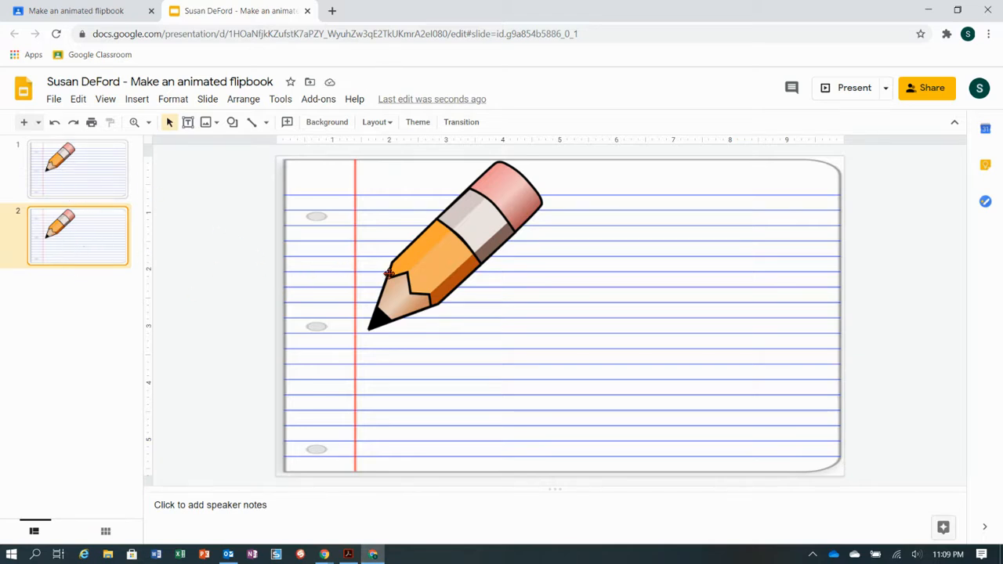
{"action": "left_click", "coordinate": [428, 271]}
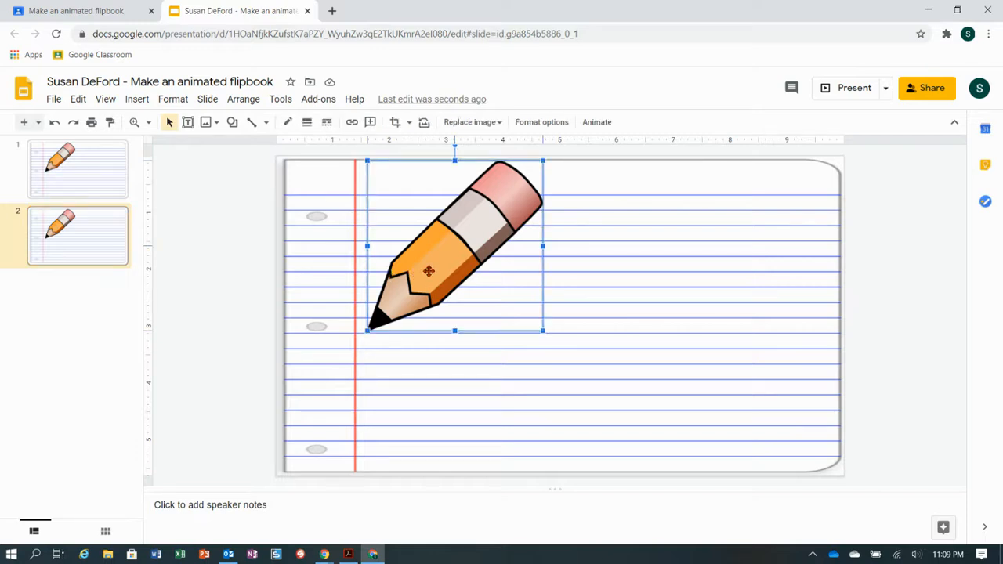
{"action": "left_click_drag", "start_coordinate": [428, 271], "coordinate": [456, 277]}
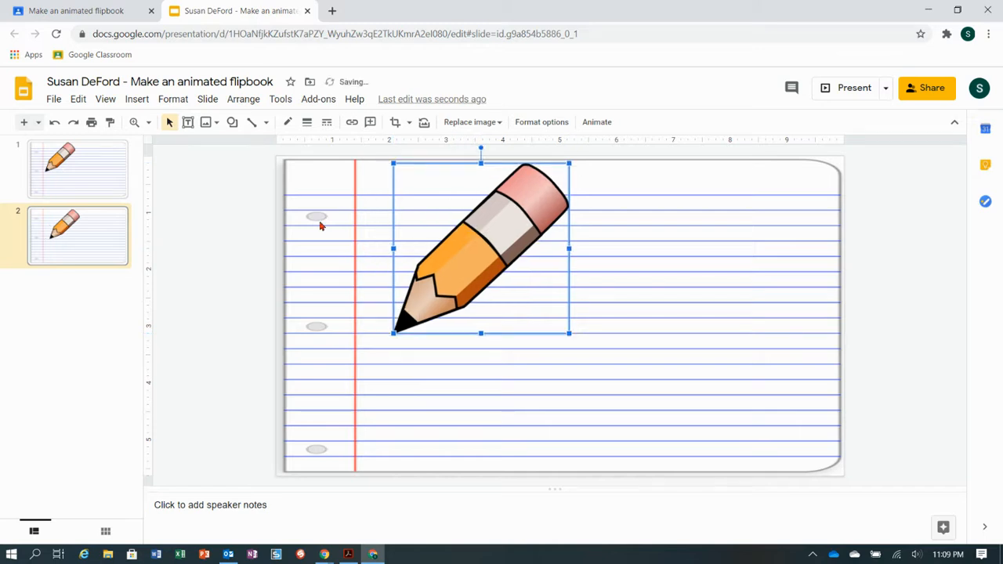
Draw a horizontal line about 0.6 inch long from the red margin to the pencil tip, coloured black with 8px weight
{"action": "left_click", "coordinate": [252, 125]}
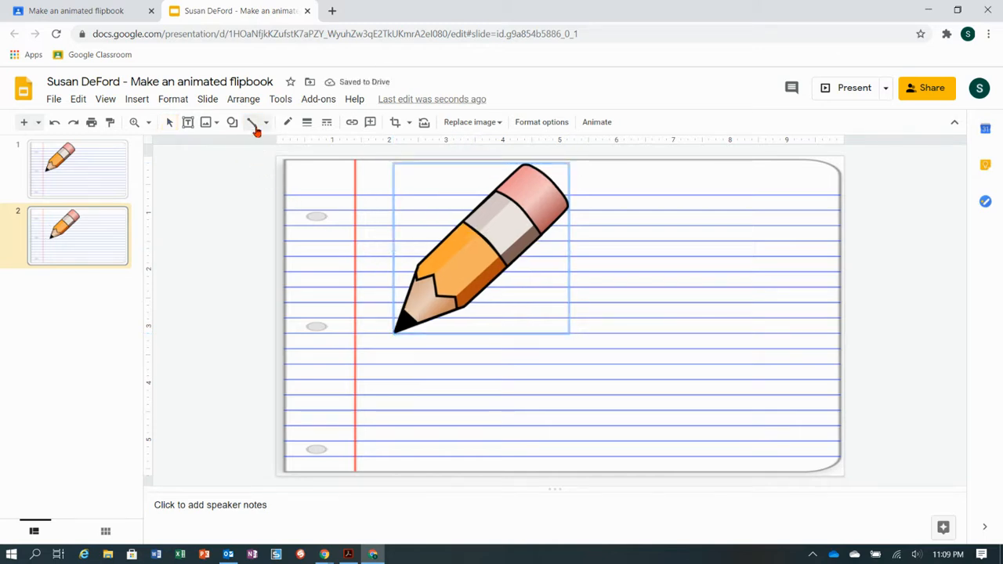
{"action": "left_click_drag", "start_coordinate": [364, 332], "coordinate": [388, 333]}
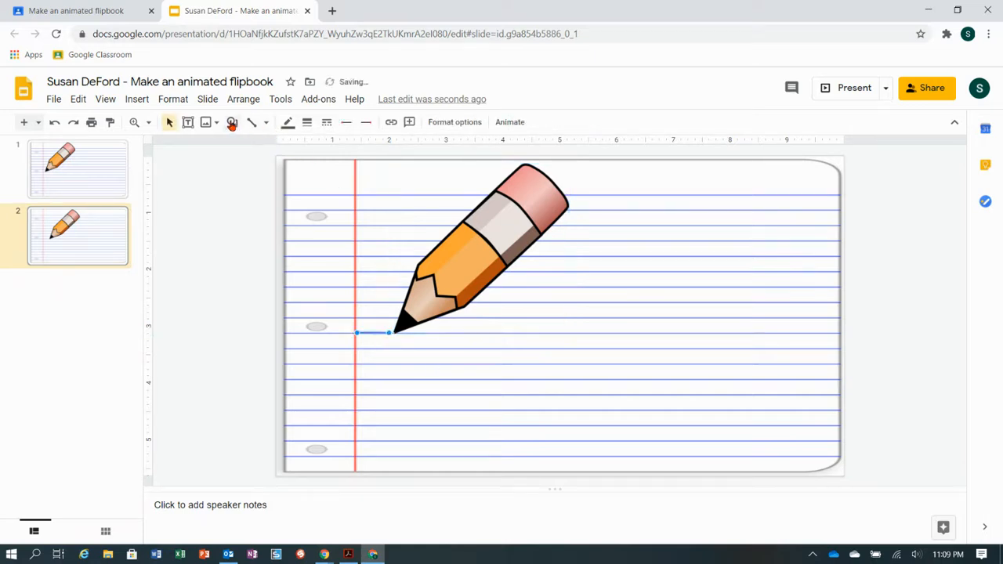
{"action": "left_click", "coordinate": [292, 122]}
{"action": "left_click", "coordinate": [292, 168]}
{"action": "left_click", "coordinate": [307, 122]}
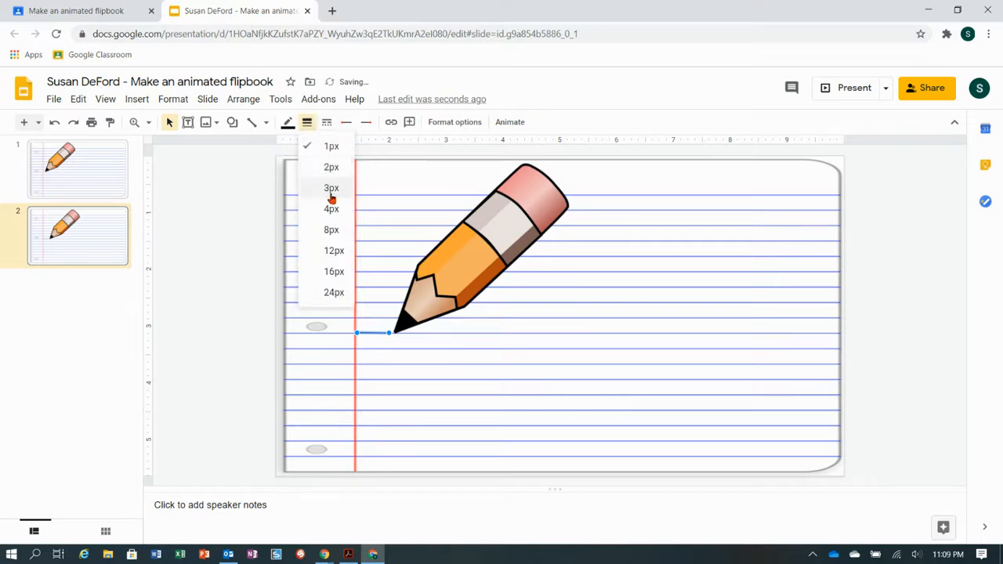
{"action": "left_click", "coordinate": [335, 229]}
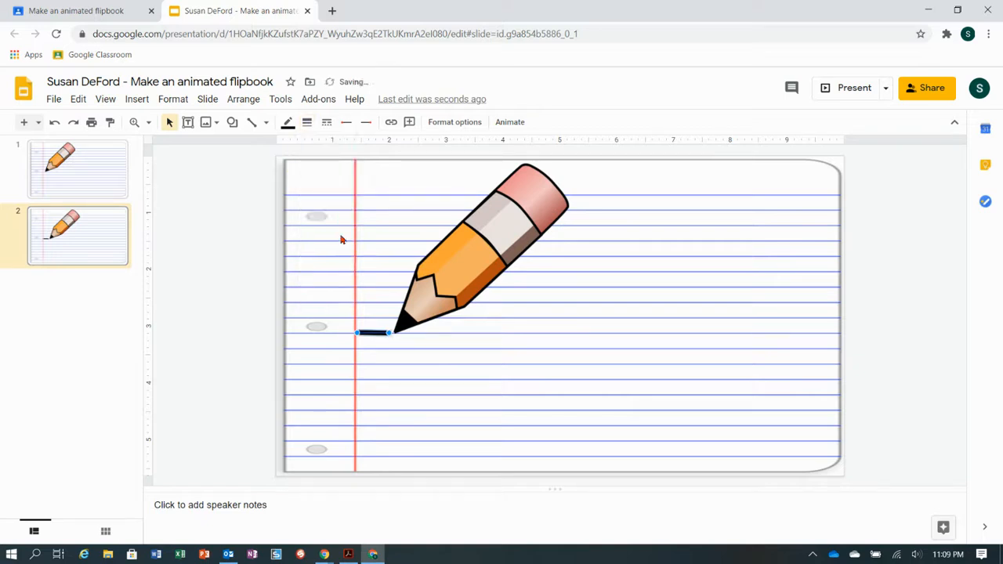
{"action": "left_click", "coordinate": [455, 432]}
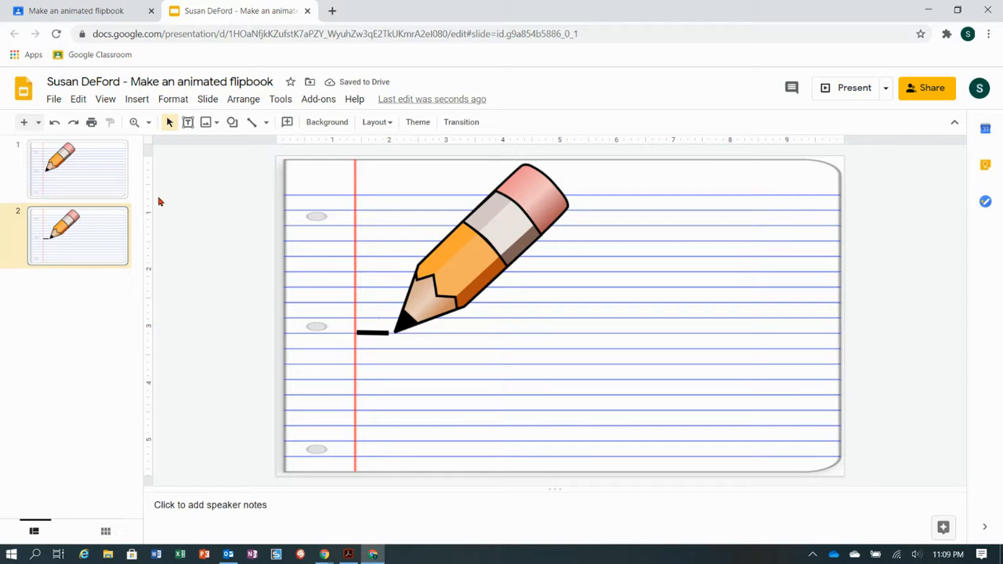
Compare the first two slides and duplicate the second slide as the next flipbook frame
{"action": "left_click", "coordinate": [99, 180]}
{"action": "left_click", "coordinate": [98, 238]}
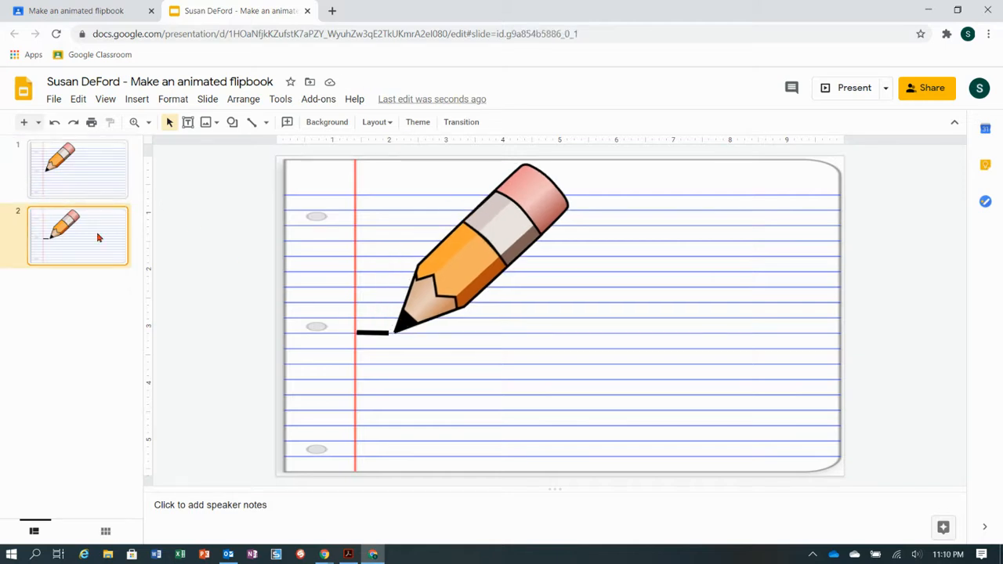
{"action": "key", "text": "ctrl+d"}
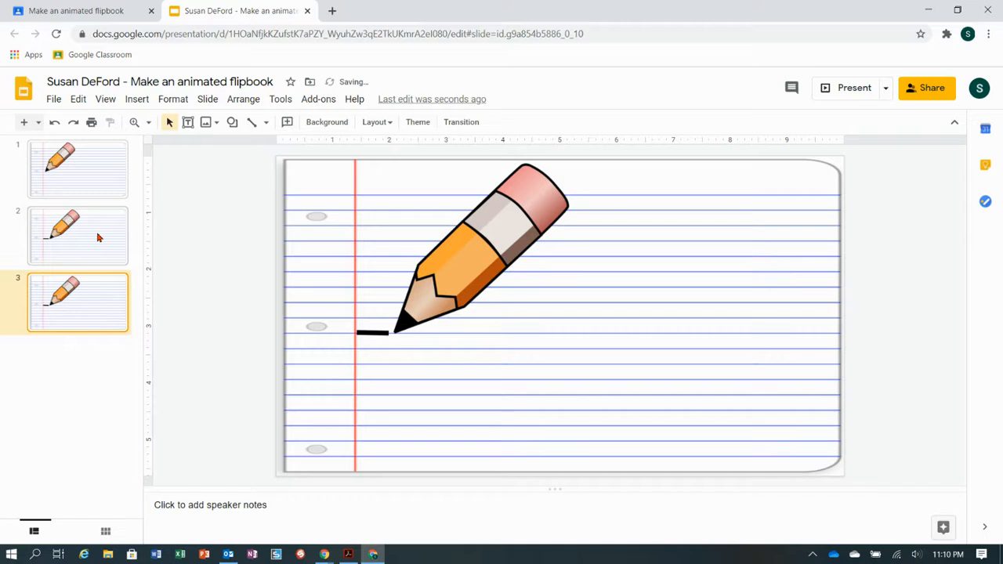
On the third slide, shift the pencil about half an inch to the right and extend the black line towards its tip, about 1.1 inches long
{"action": "left_click", "coordinate": [103, 194]}
{"action": "left_click", "coordinate": [95, 228]}
{"action": "left_click", "coordinate": [101, 296]}
{"action": "left_click", "coordinate": [476, 264]}
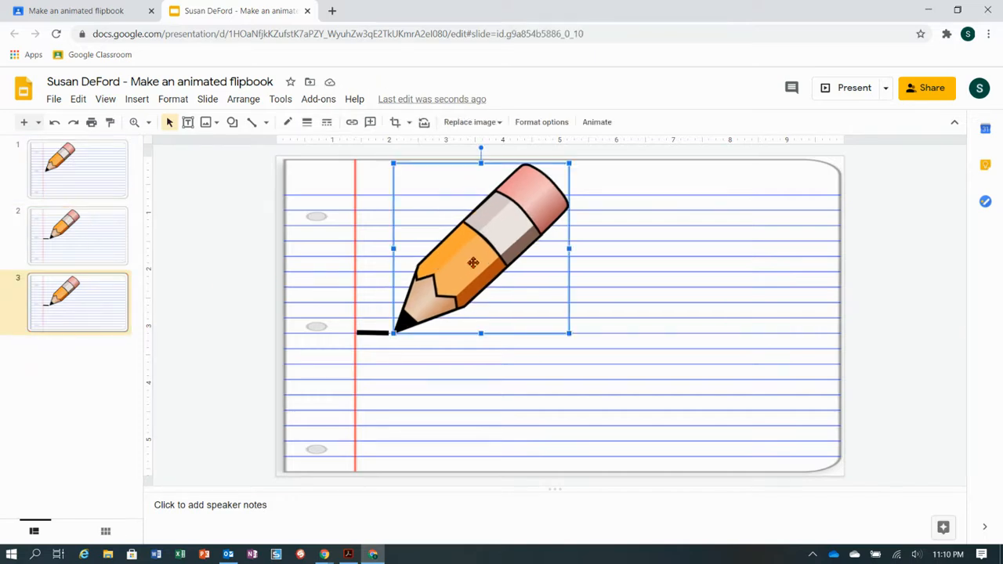
{"action": "left_click_drag", "start_coordinate": [477, 264], "coordinate": [500, 269]}
{"action": "left_click", "coordinate": [389, 333]}
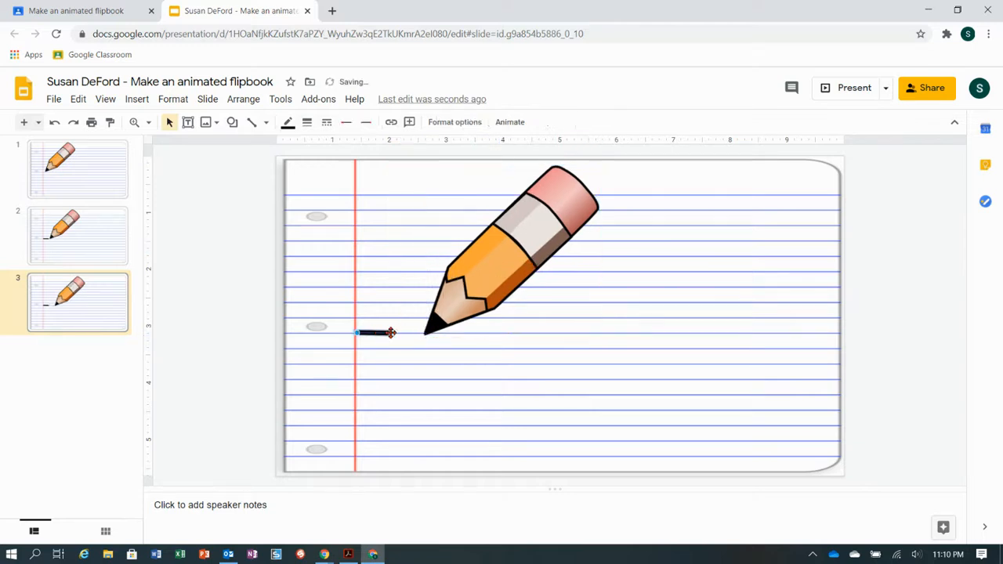
{"action": "left_click", "coordinate": [418, 336], "text": "shift"}
Compare the first three slides in sequence and duplicate the third slide as the next flipbook frame
{"action": "left_click", "coordinate": [79, 175]}
{"action": "left_click", "coordinate": [95, 227]}
{"action": "left_click", "coordinate": [94, 290]}
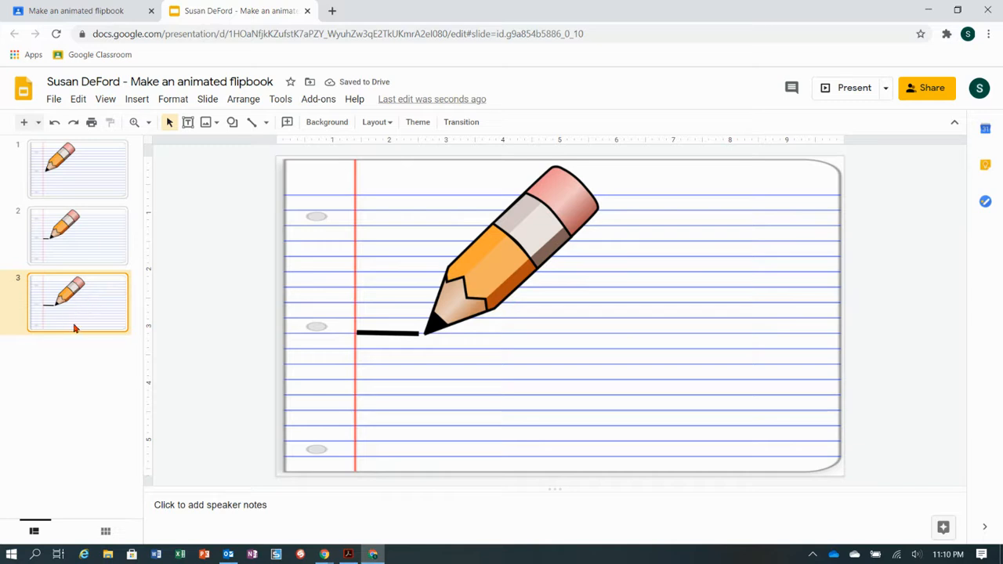
{"action": "key", "text": "ctrl+d"}
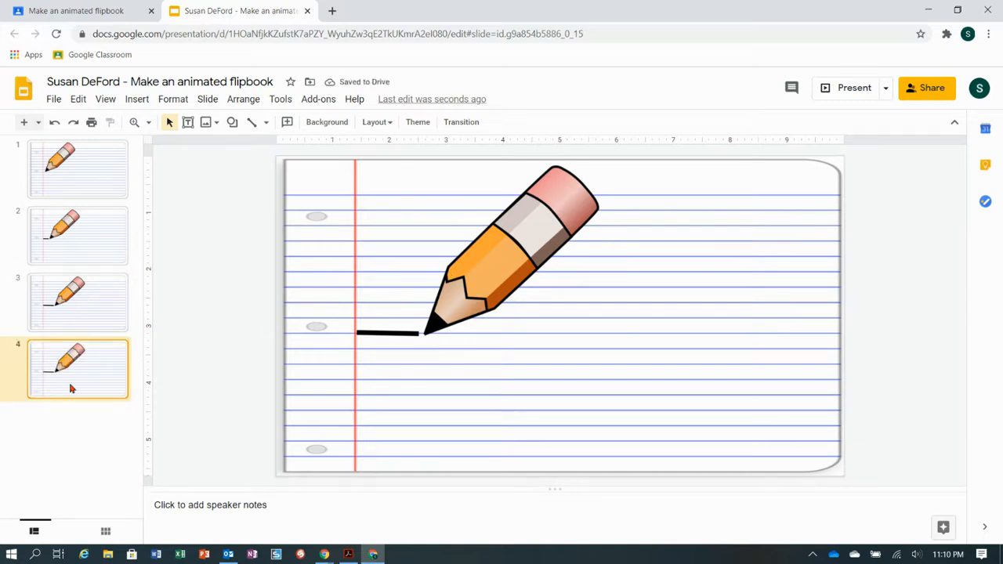
On the fourth slide, move the pencil about 0.4 inch to the right and stretch the line to its tip, about 1.6 inches long
{"action": "left_click", "coordinate": [531, 241]}
{"action": "left_click_drag", "start_coordinate": [530, 242], "coordinate": [542, 240]}
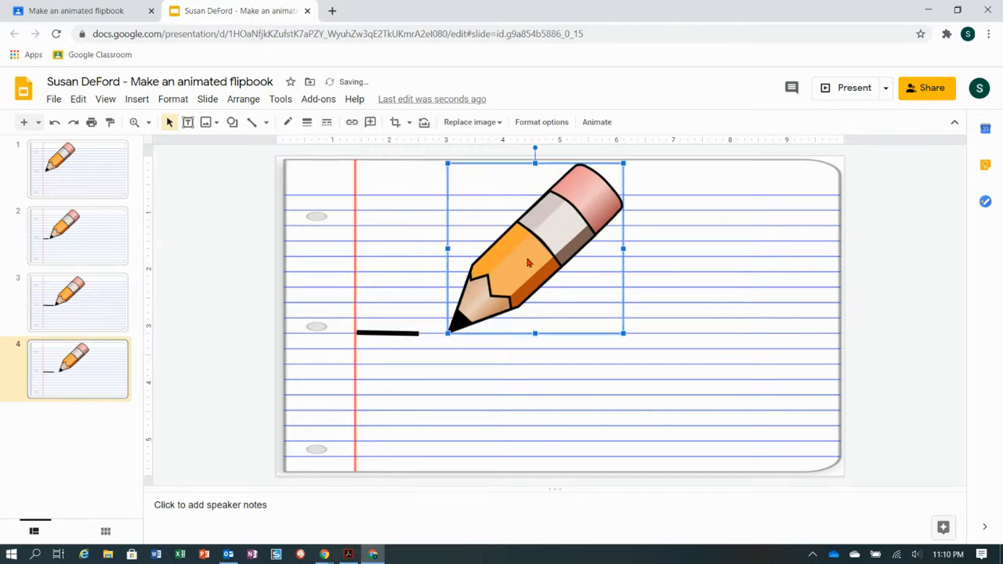
{"action": "left_click", "coordinate": [400, 337]}
{"action": "left_click", "coordinate": [418, 335]}
{"action": "left_click_drag", "start_coordinate": [420, 337], "coordinate": [448, 334]}
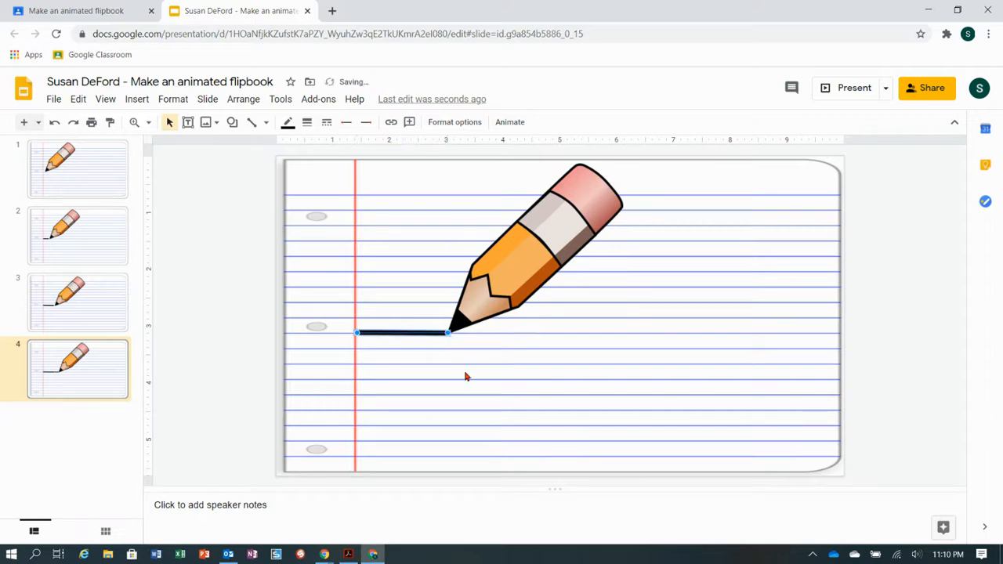
Duplicate the fourth slide, then shift the copy's pencil about half an inch to the right and lengthen its line to about 2 inches
{"action": "left_click", "coordinate": [88, 389]}
{"action": "key", "text": "ctrl+d"}
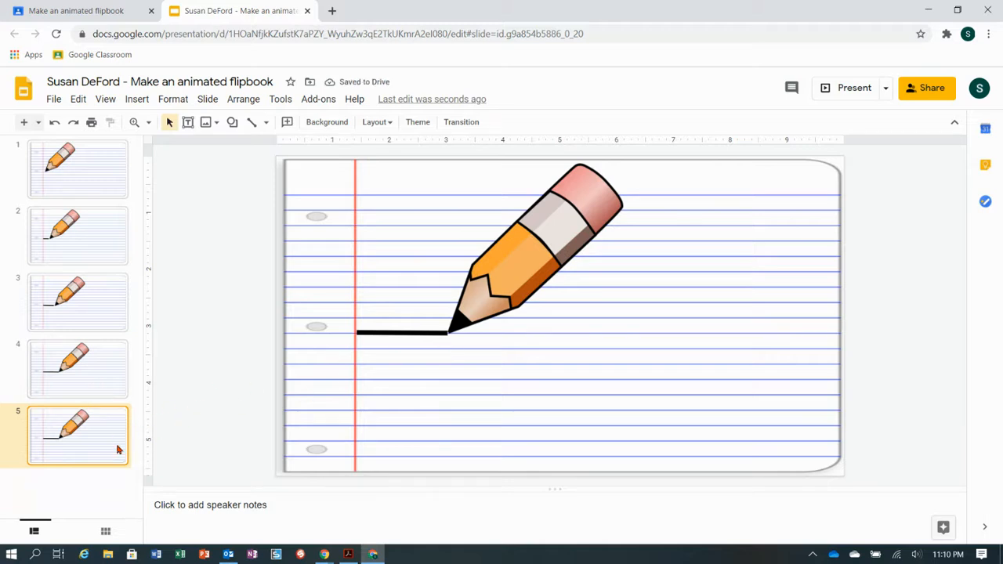
{"action": "left_click_drag", "start_coordinate": [501, 294], "coordinate": [530, 294]}
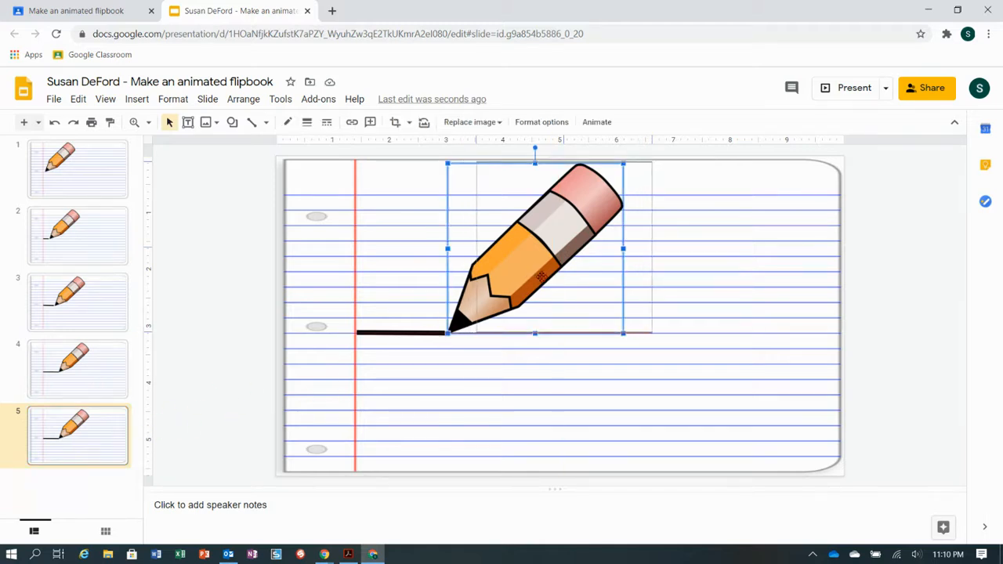
{"action": "left_click", "coordinate": [444, 333]}
{"action": "left_click_drag", "start_coordinate": [449, 337], "coordinate": [477, 333]}
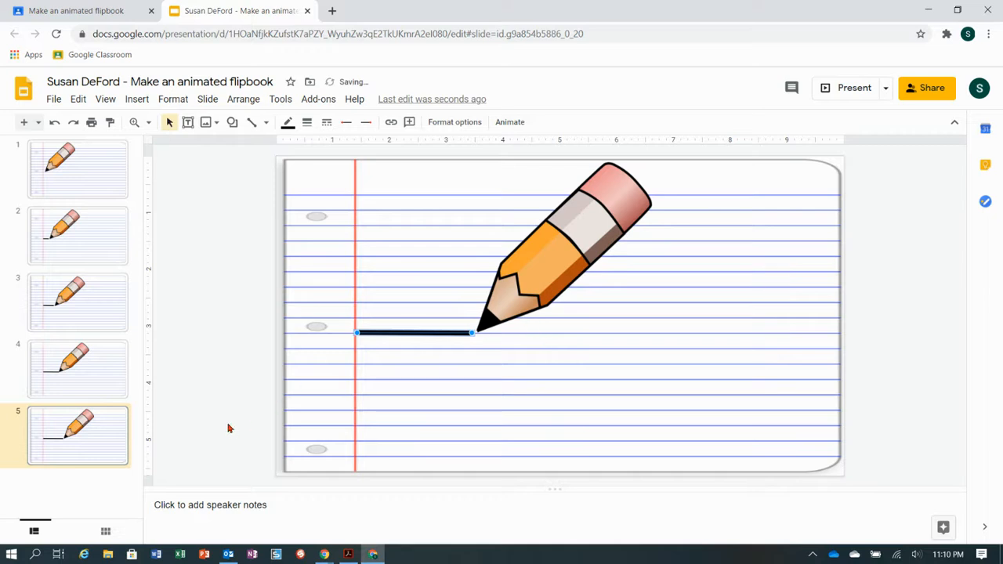
Undo the stray copy of the line and duplicate the whole fifth slide as the next frame
{"action": "key", "text": "ctrl+d"}
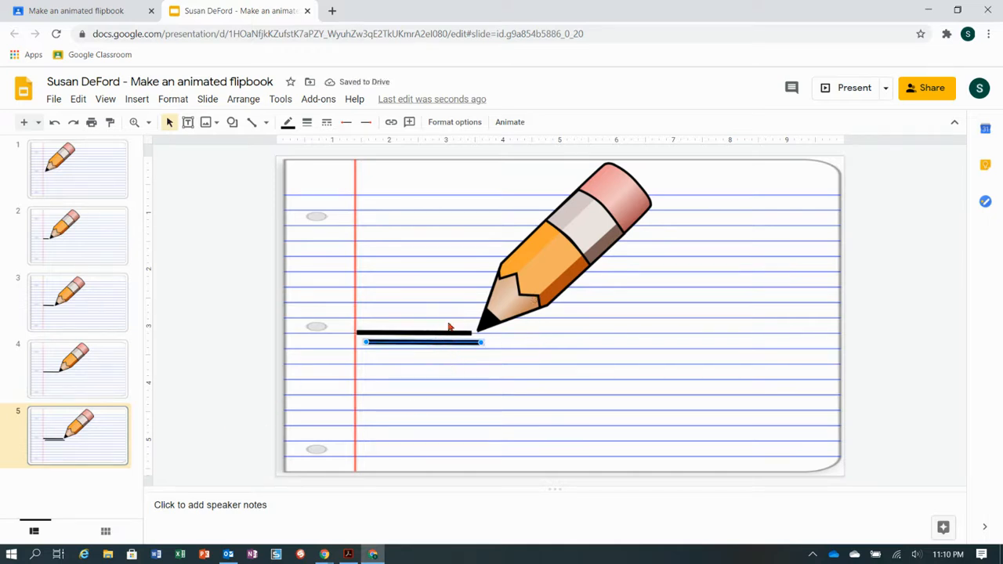
{"action": "left_click", "coordinate": [54, 122]}
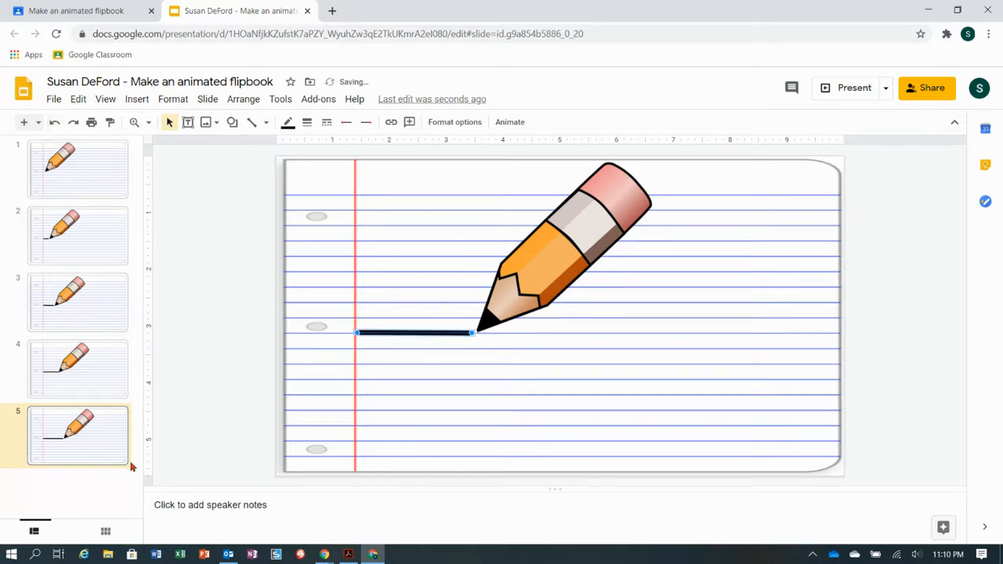
{"action": "left_click", "coordinate": [78, 440]}
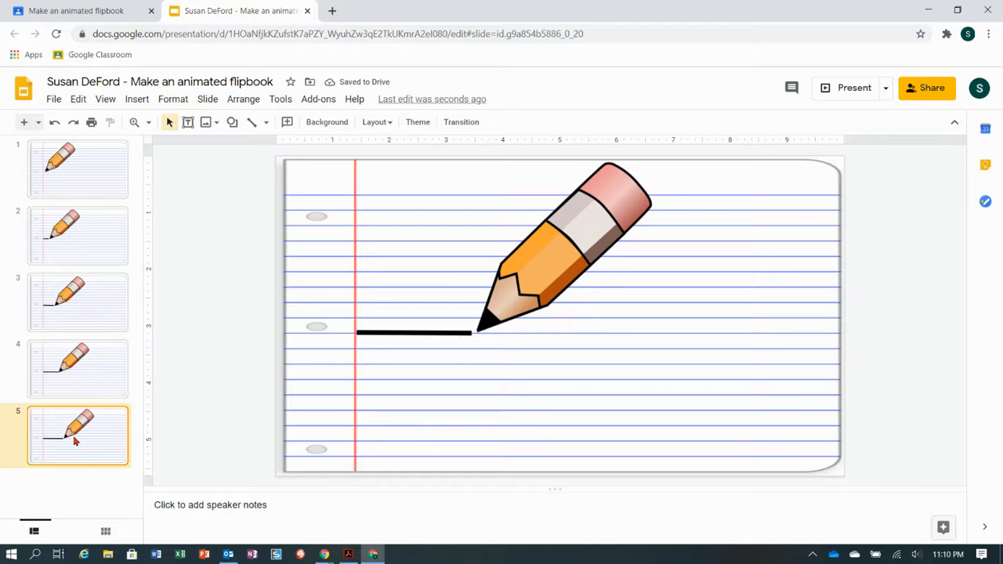
{"action": "key", "text": "ctrl+d"}
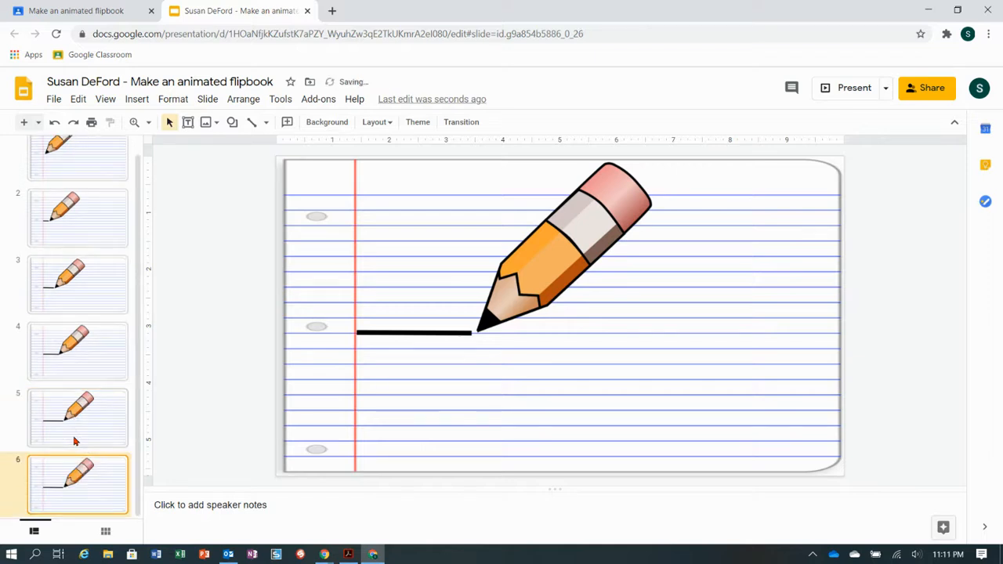
On the sixth slide, shift the pencil about 0.6 inch to the right and extend the line to its tip, about 2.7 inches long
{"action": "left_click", "coordinate": [574, 269]}
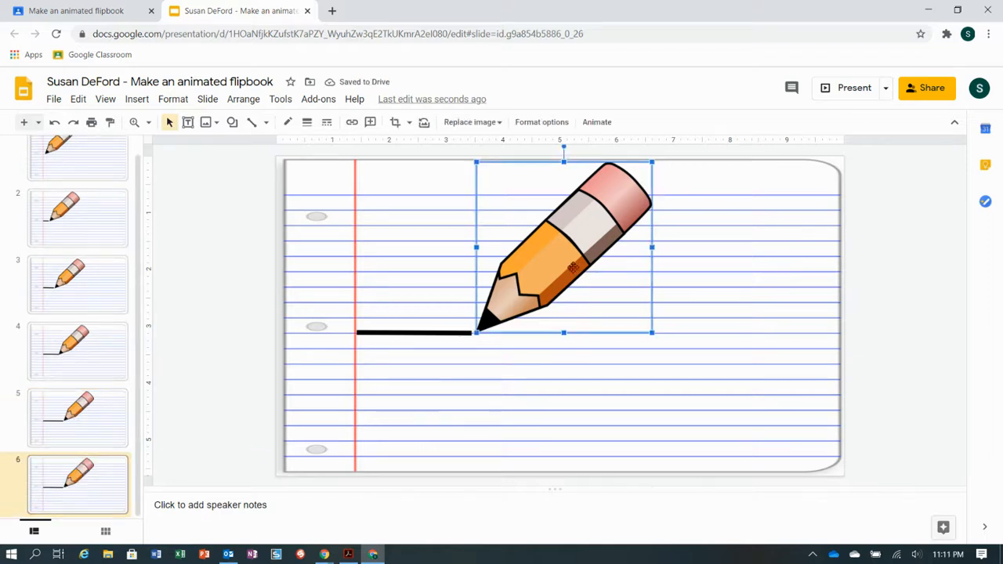
{"action": "left_click_drag", "start_coordinate": [574, 269], "coordinate": [609, 268]}
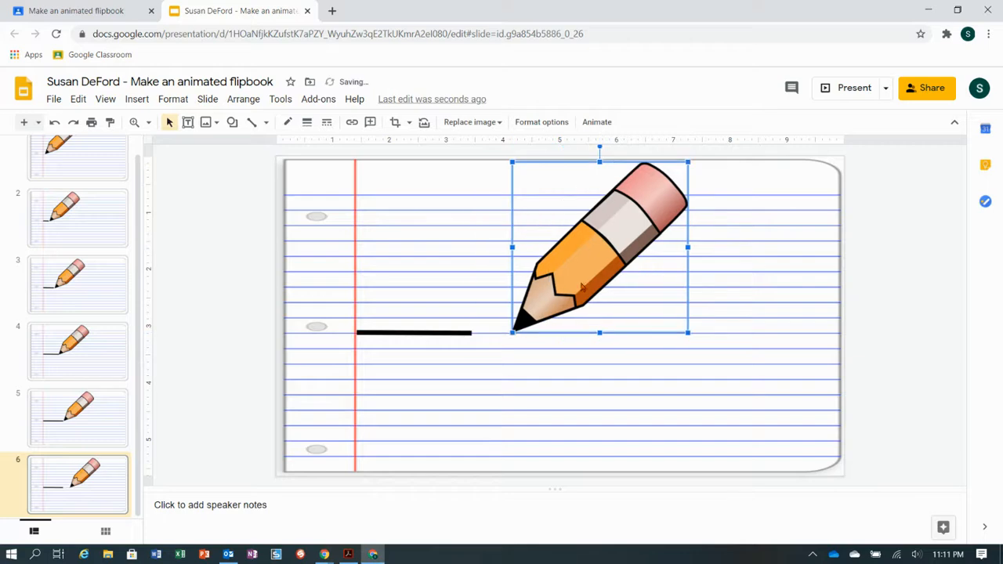
{"action": "left_click", "coordinate": [460, 331]}
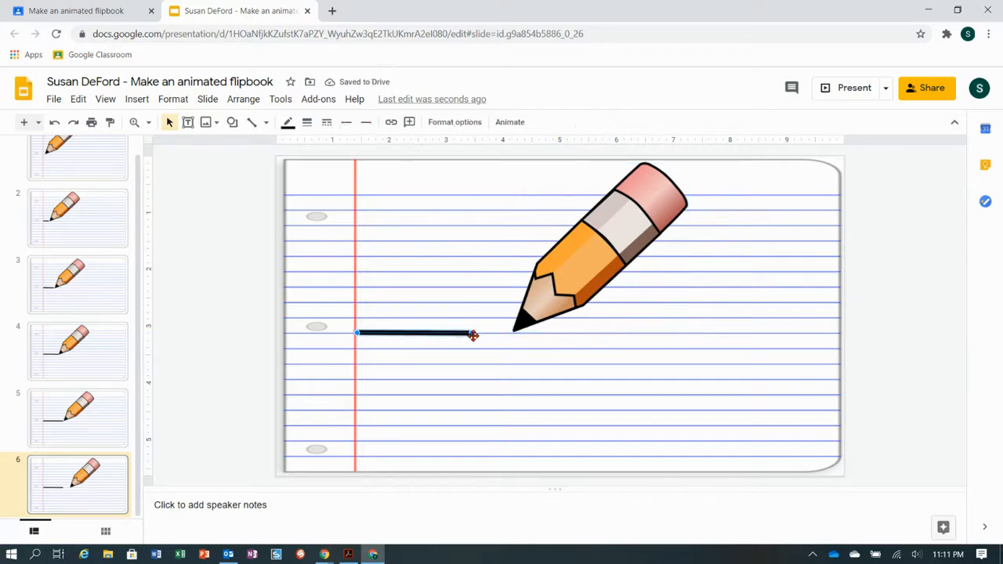
{"action": "left_click_drag", "start_coordinate": [472, 333], "coordinate": [509, 333]}
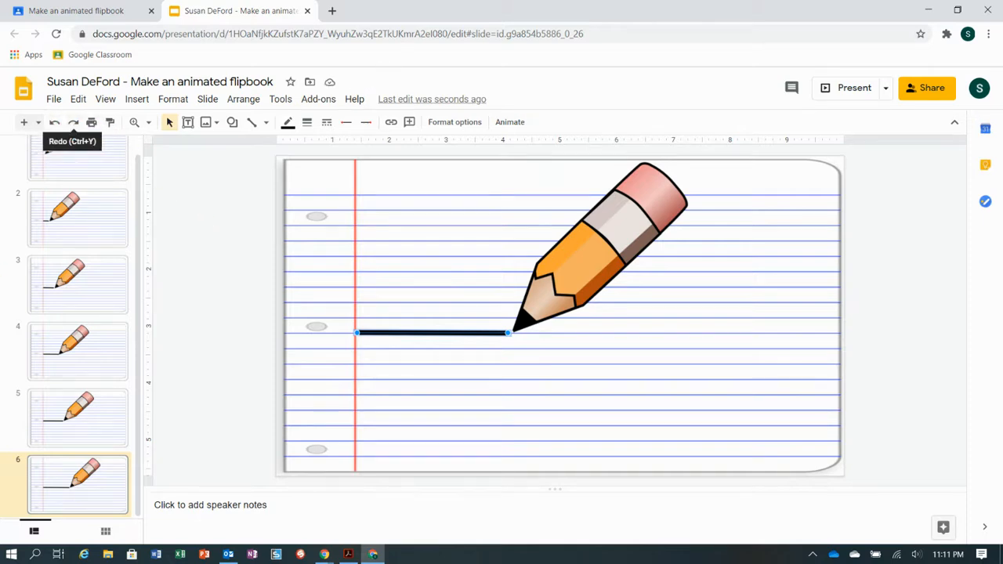
Duplicate the sixth slide and shift the pencil on the copy about 0.7 inch to the right along the writing line
{"action": "left_click", "coordinate": [76, 476]}
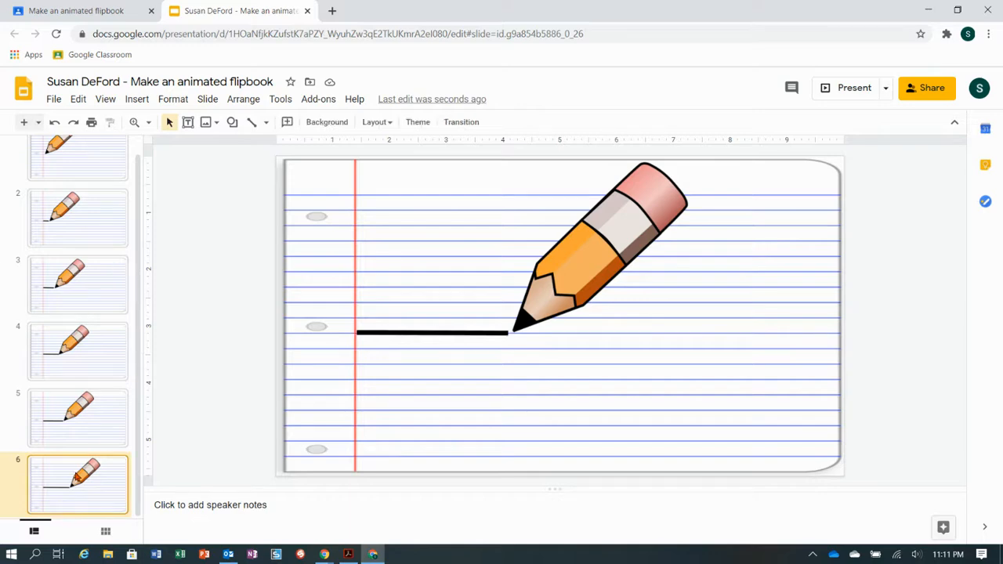
{"action": "key", "text": "ctrl+d"}
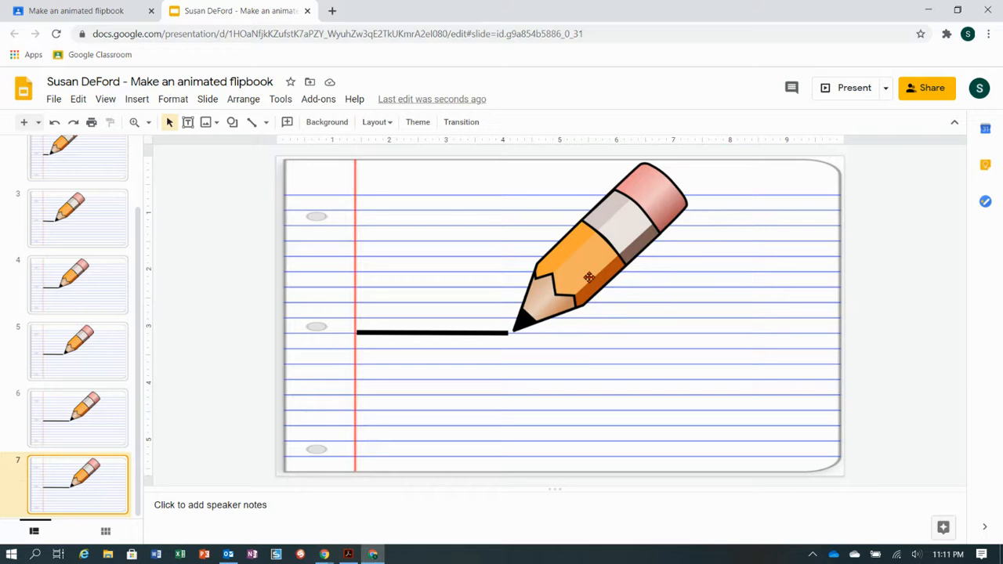
{"action": "left_click_drag", "start_coordinate": [588, 276], "coordinate": [633, 274]}
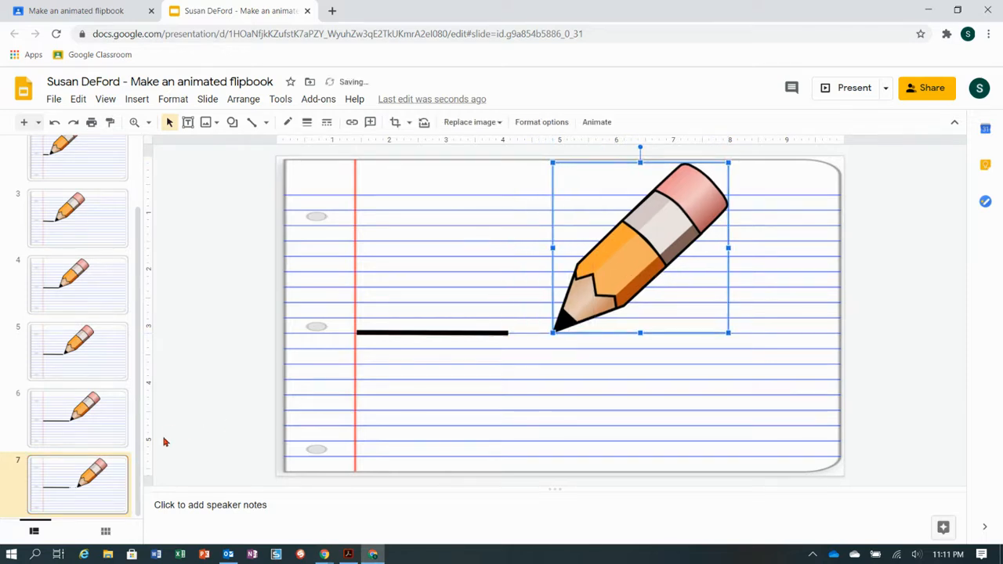
{"action": "left_click", "coordinate": [454, 334]}
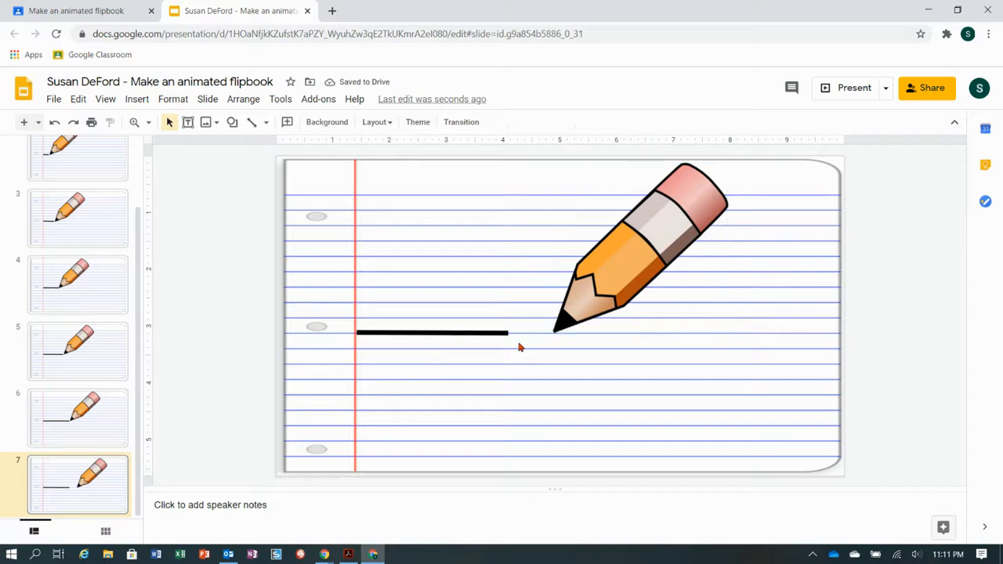